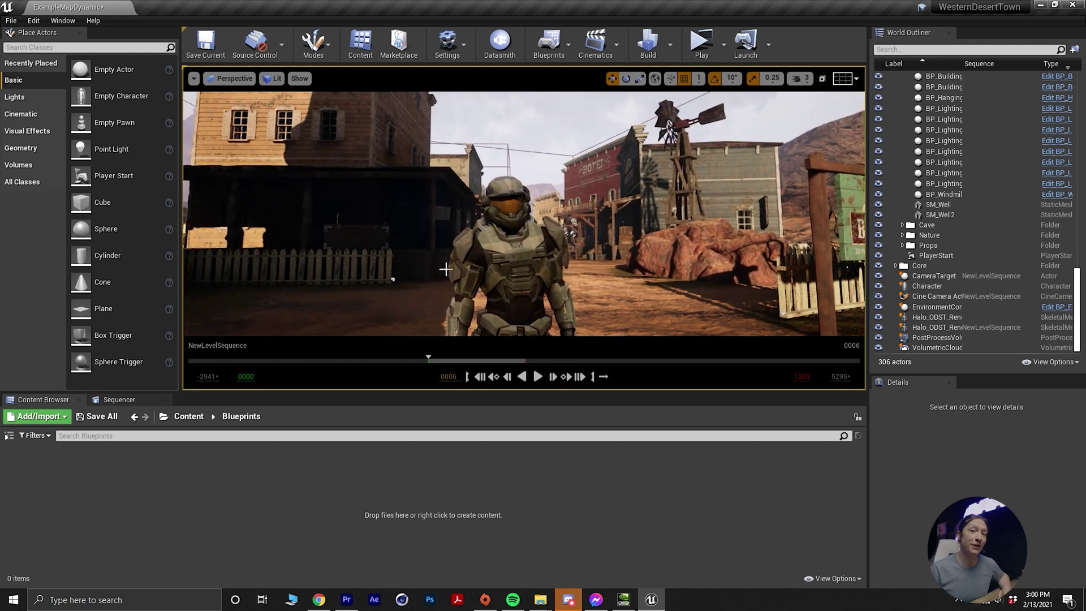
- Look through the Cine Camera Actor in the viewport and bring up NewLevelSequence in the Sequencer
left_click(229, 80)
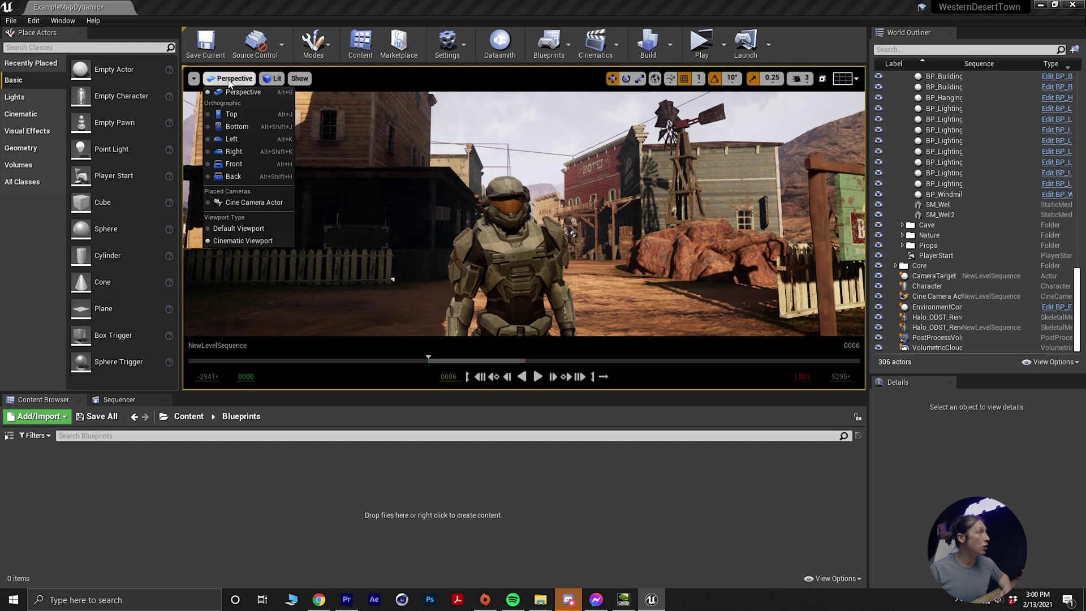
left_click(248, 203)
left_click(189, 416)
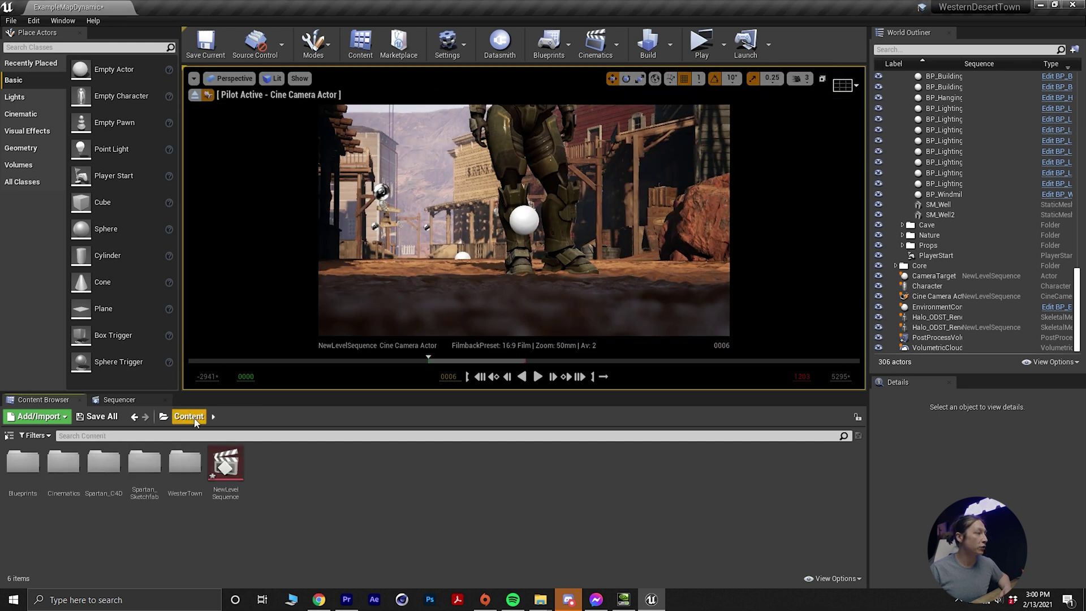
left_click(225, 470)
left_click_drag(225, 469, 127, 406)
left_click(125, 404)
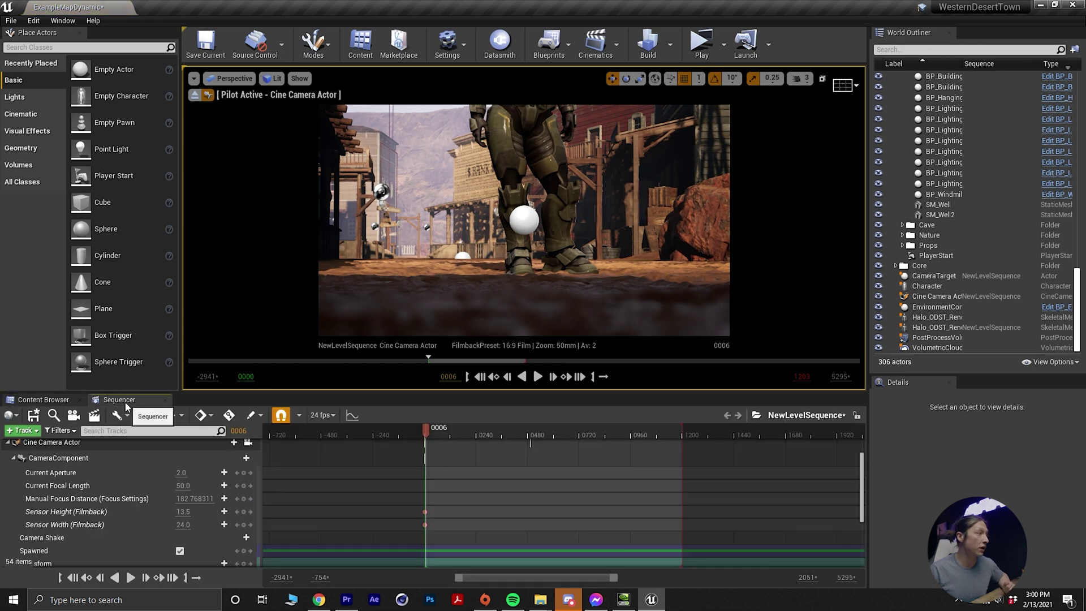
- Play back the sequence to review the camera move, and return the playhead to frame 71
key("space")
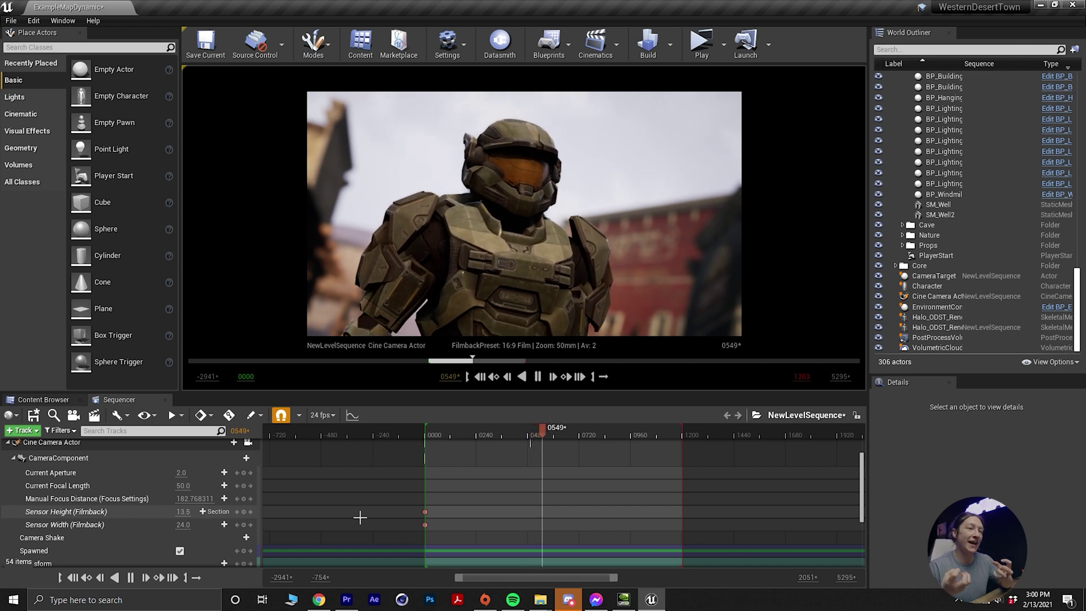
left_click(449, 431)
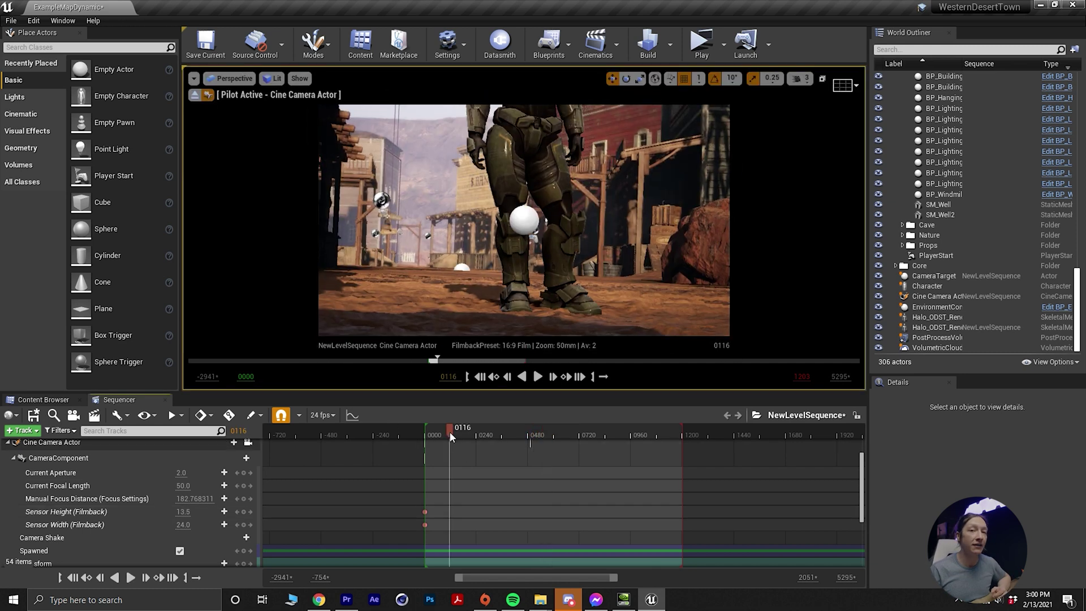
left_click_drag(450, 432, 440, 436)
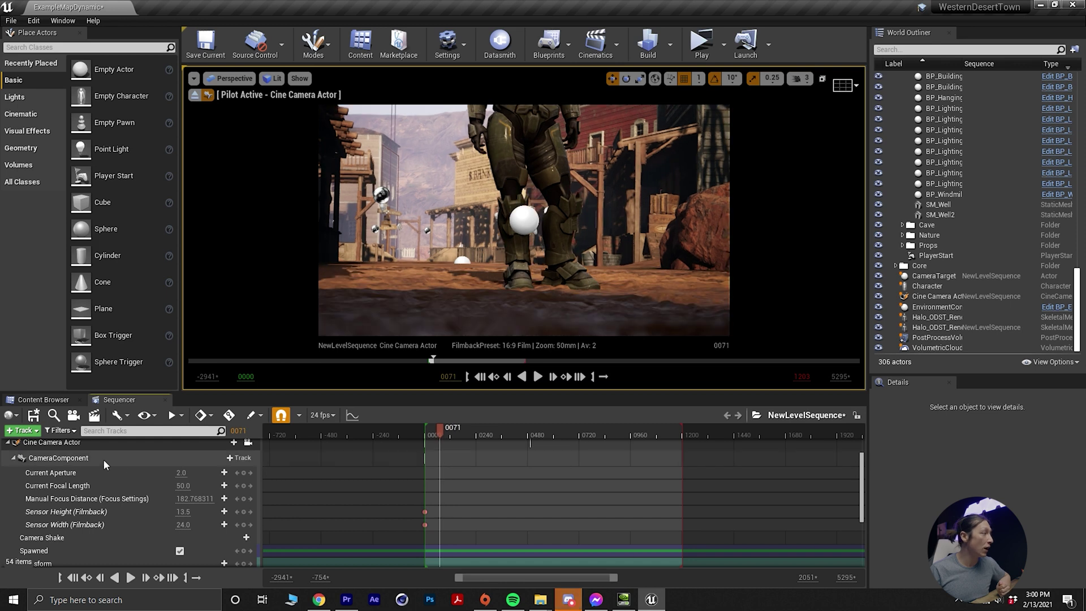
- Collapse the Cine Camera Actor's tracks and examine the camera shake assets available for it
left_click(35, 443)
left_click(10, 442)
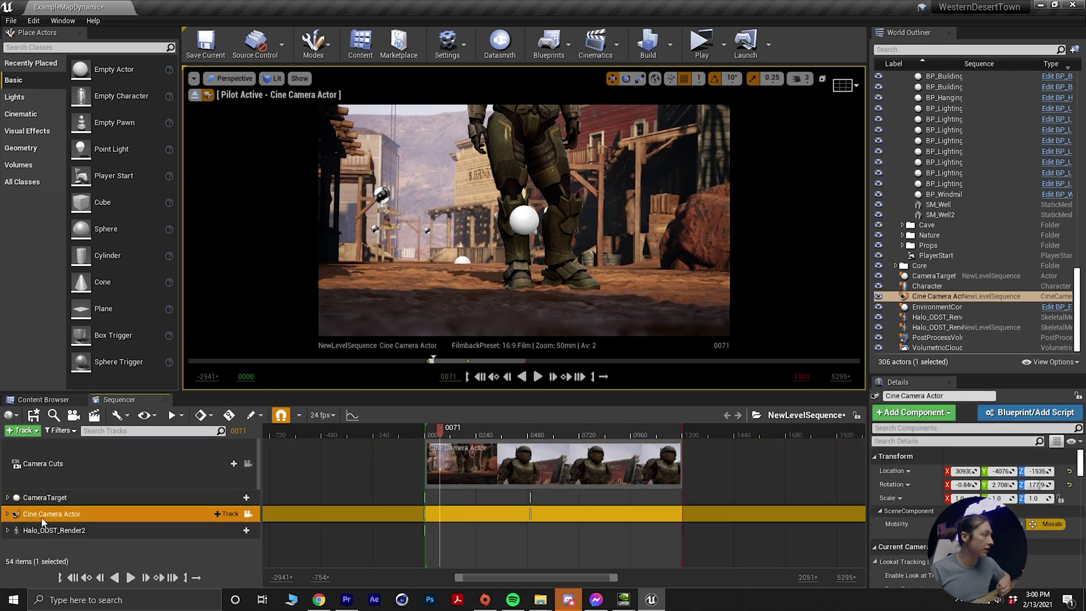
left_click(227, 514)
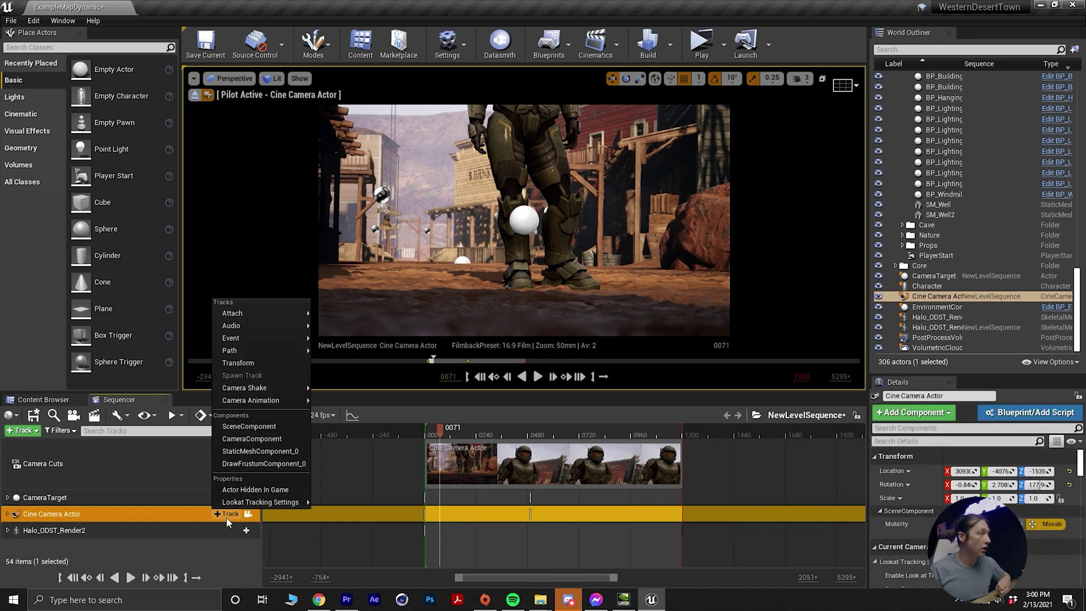
mouse_move(267, 391)
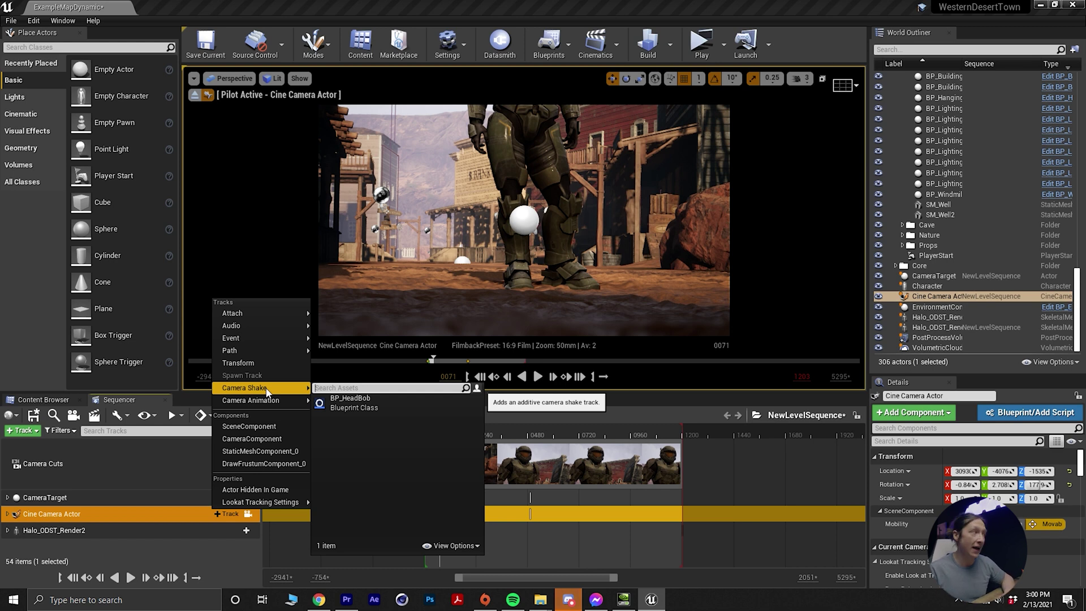
- Create a Blueprint Class in the Blueprints content folder with MatineeCameraShake as its parent class
left_click(43, 400)
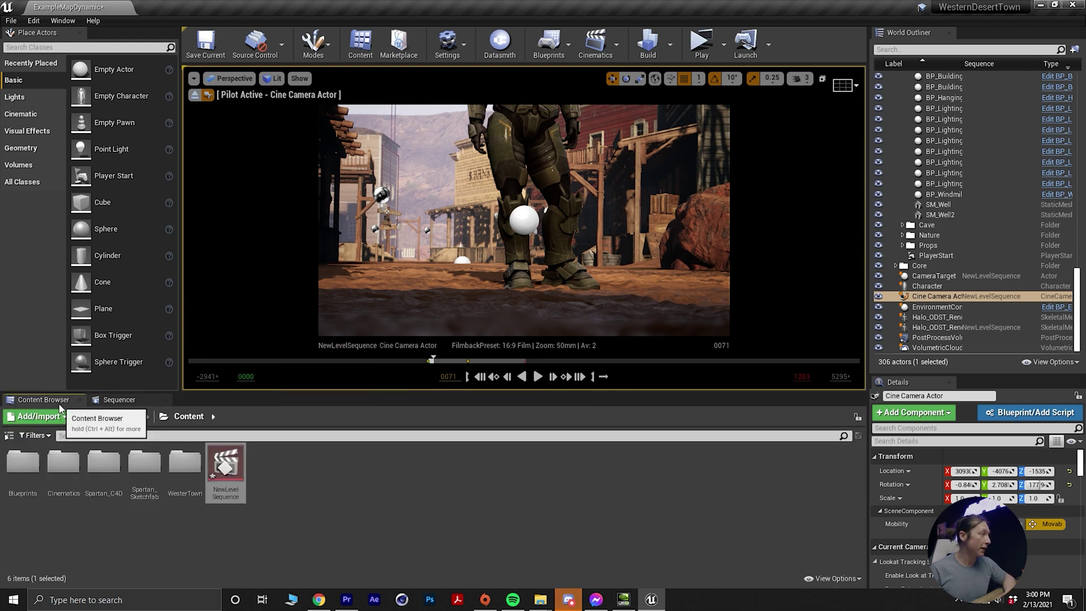
left_click(80, 559)
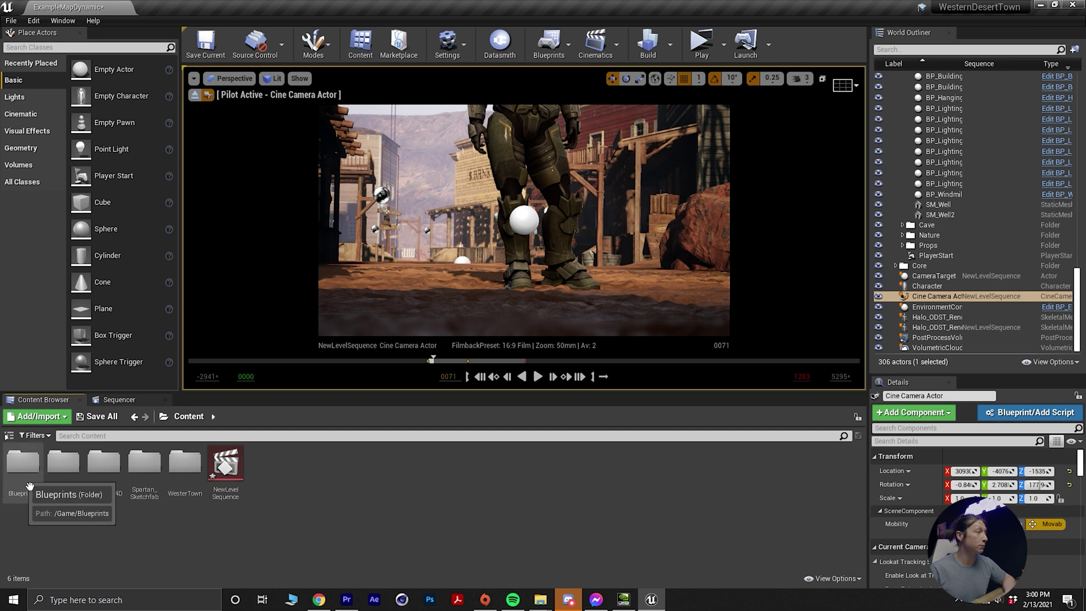
double_click(25, 463)
right_click(225, 483)
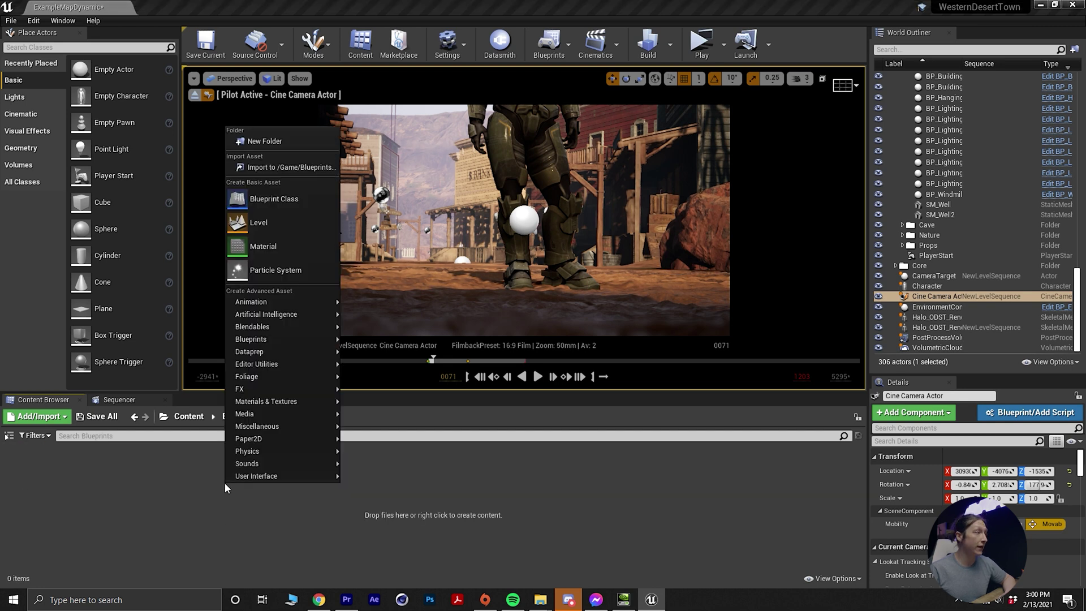
left_click(257, 198)
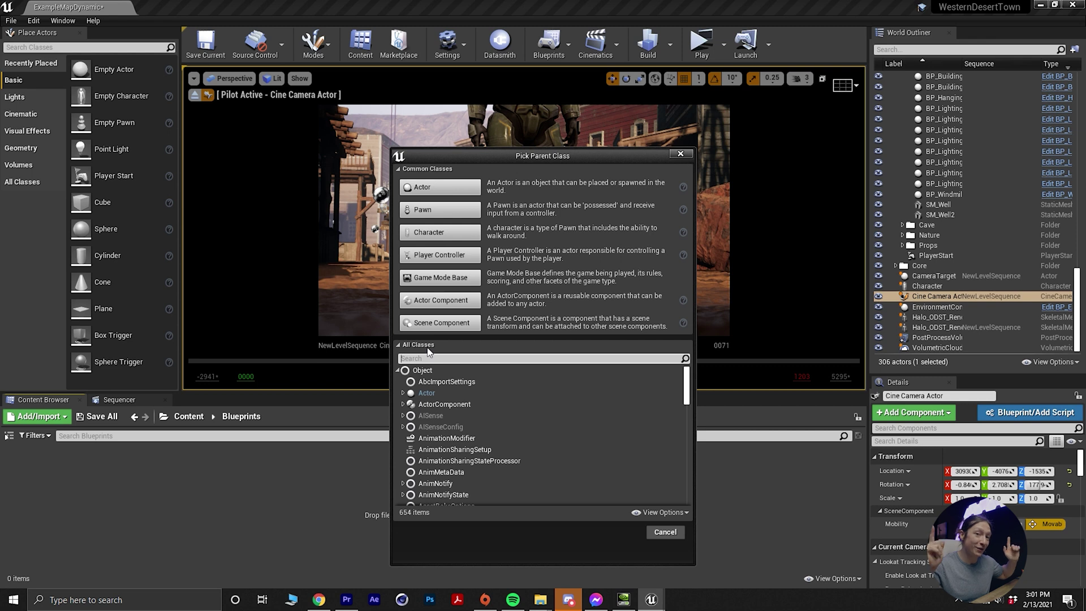
type("camera shake")
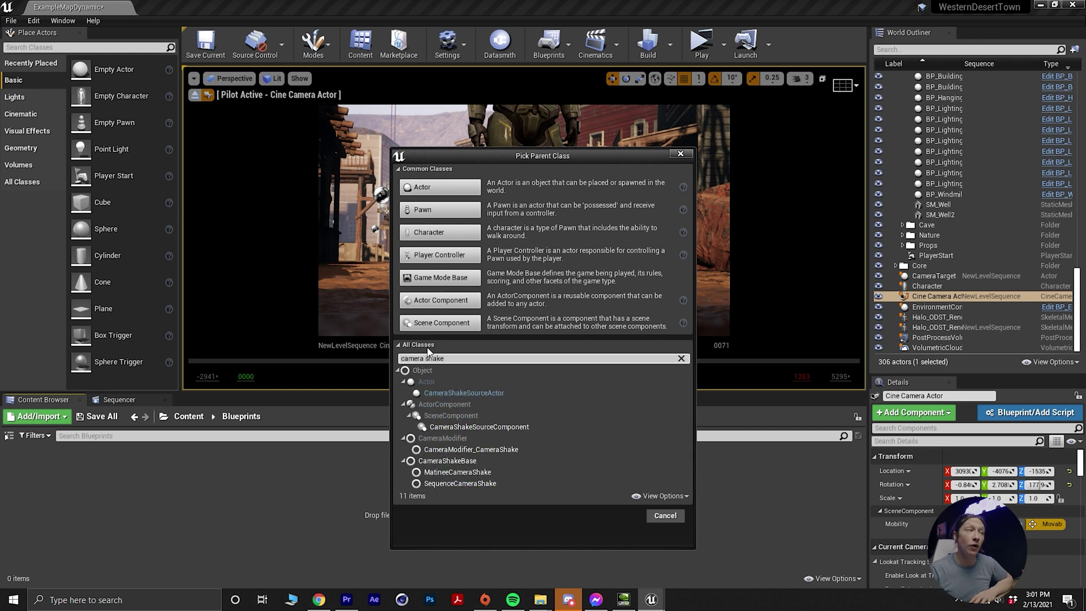
left_click(453, 473)
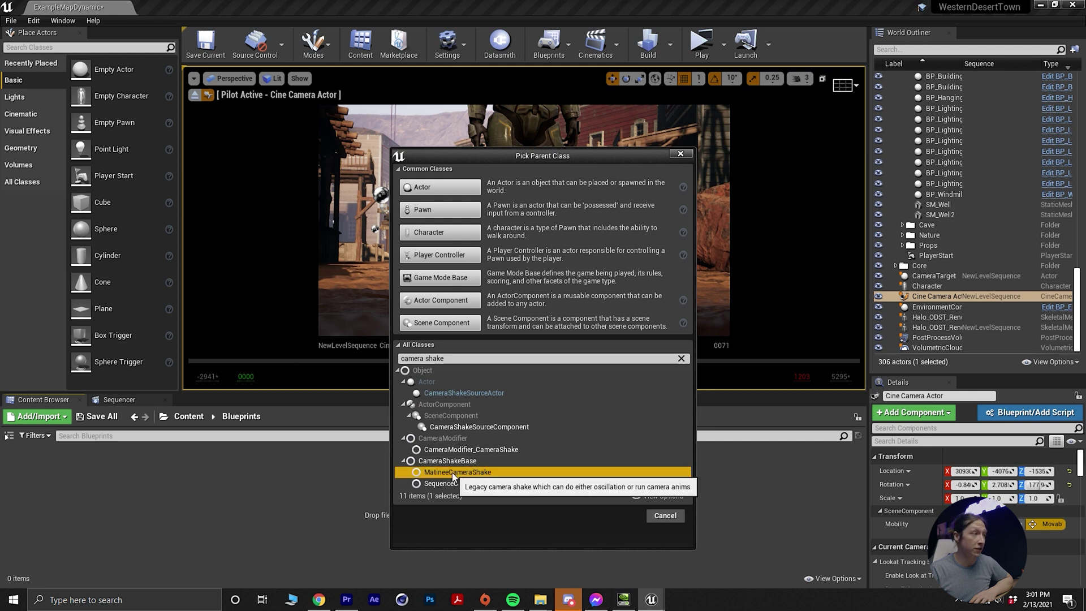
left_click(623, 516)
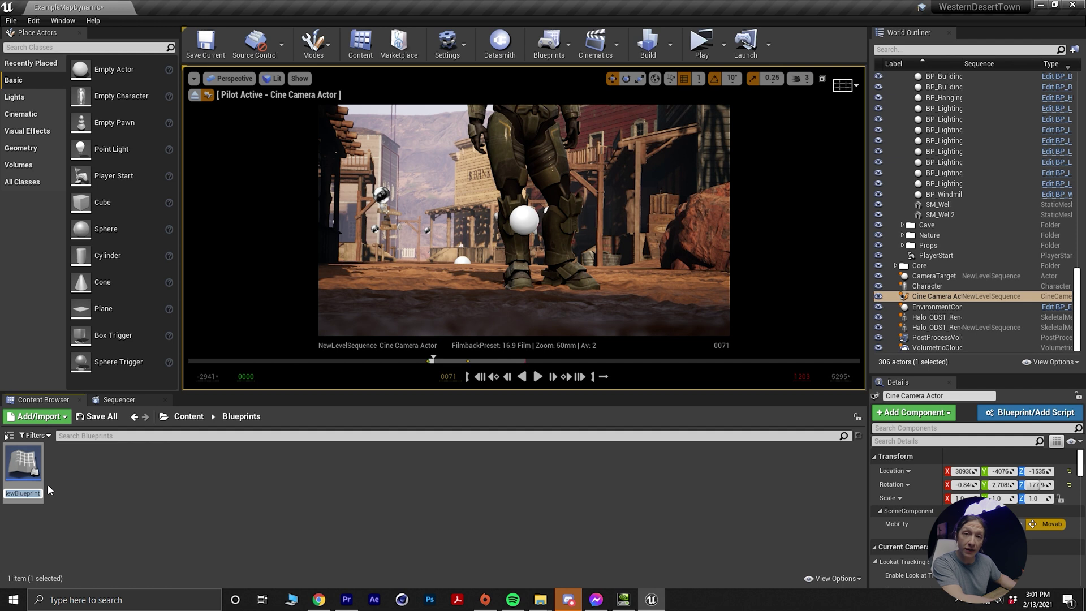
- Name the new blueprint CameraShake01 and open it for editing
type("CameraShake0")
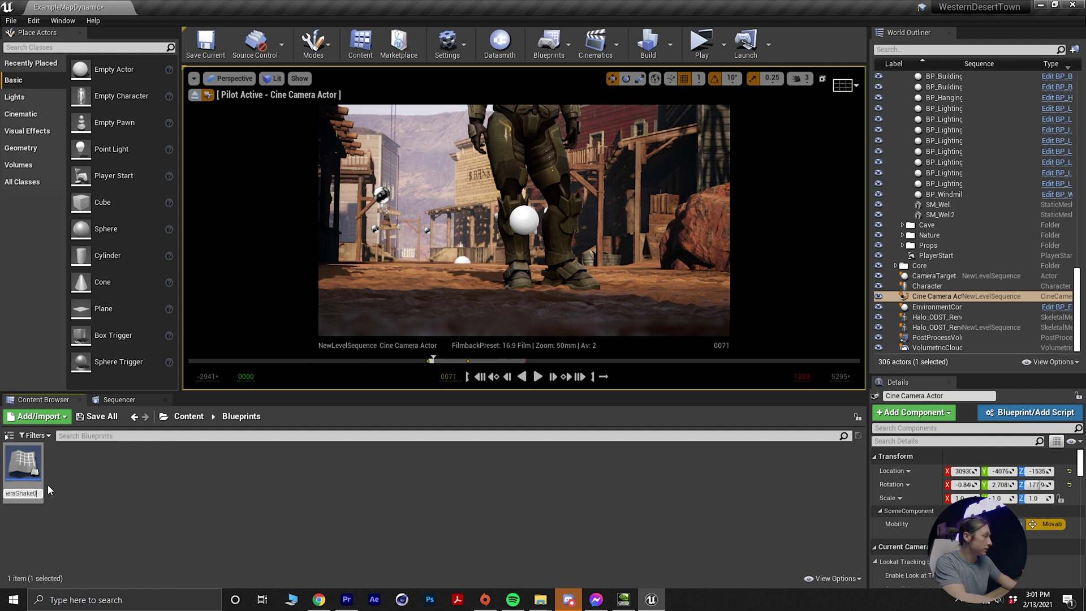
type("1")
key("Return")
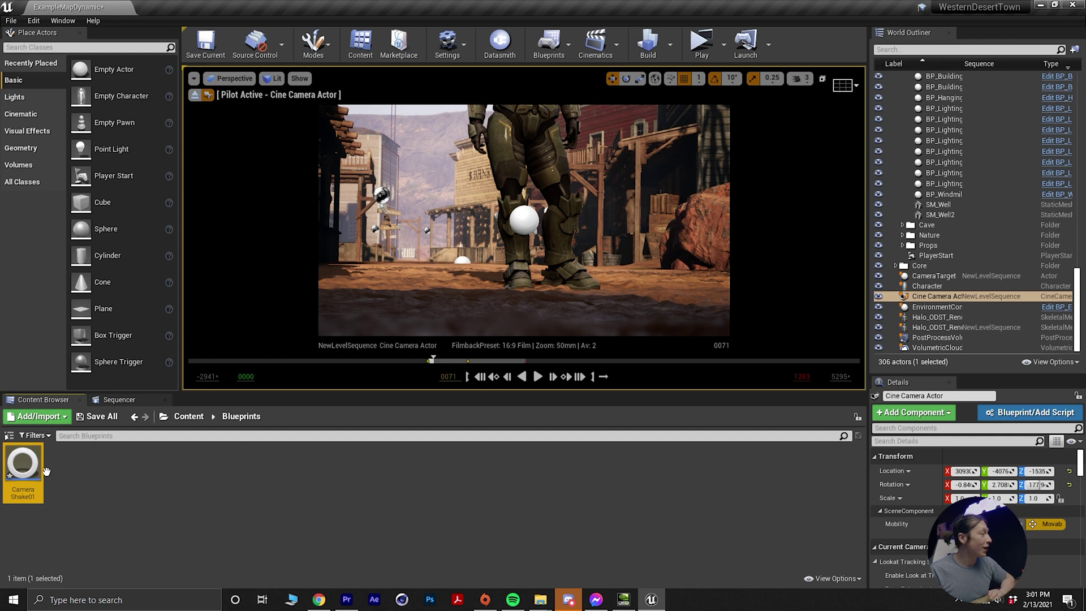
double_click(34, 476)
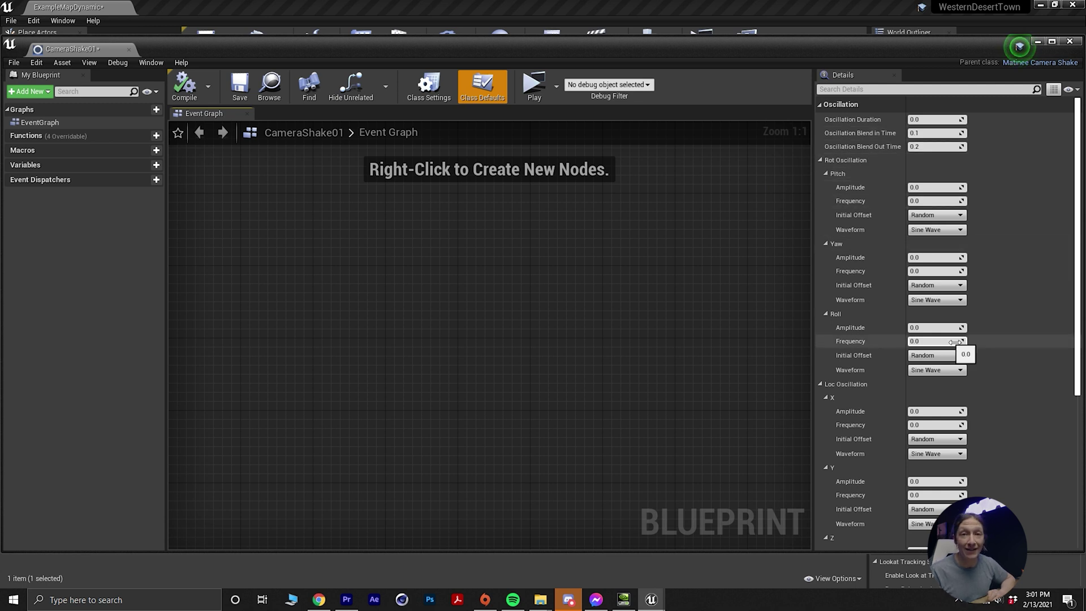
- Set the Oscillation Duration to 5000 and keep the rotation and location oscillation groups expanded
left_click(931, 120)
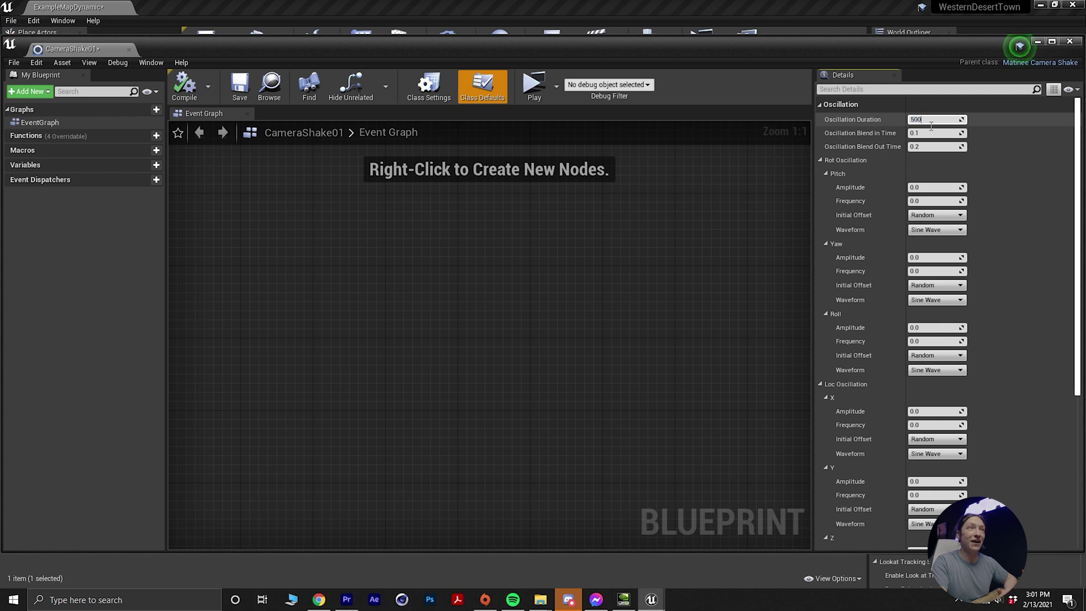
key("Return")
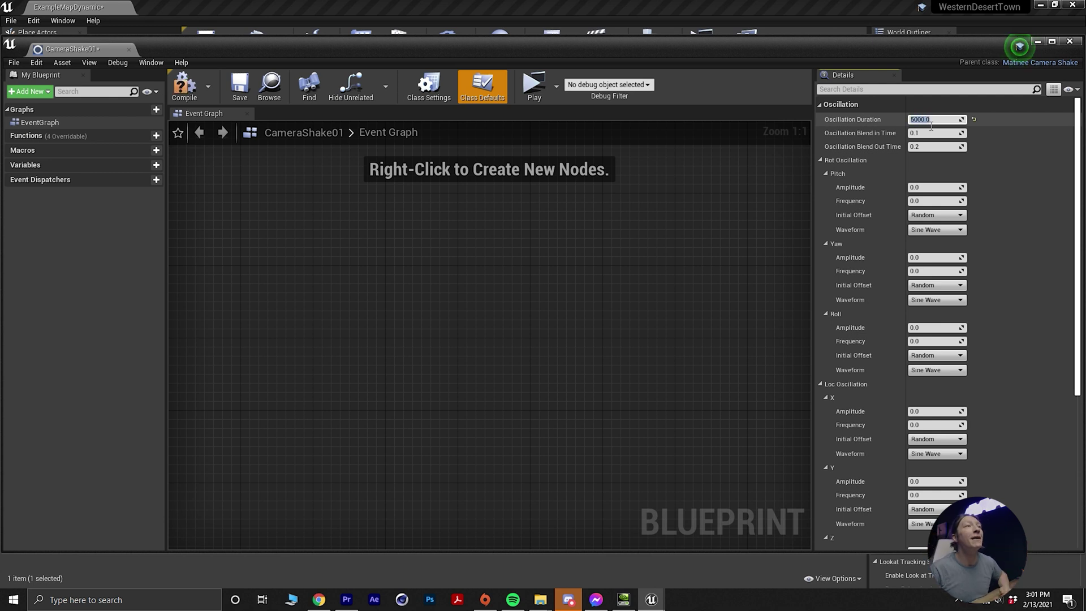
left_click(821, 160)
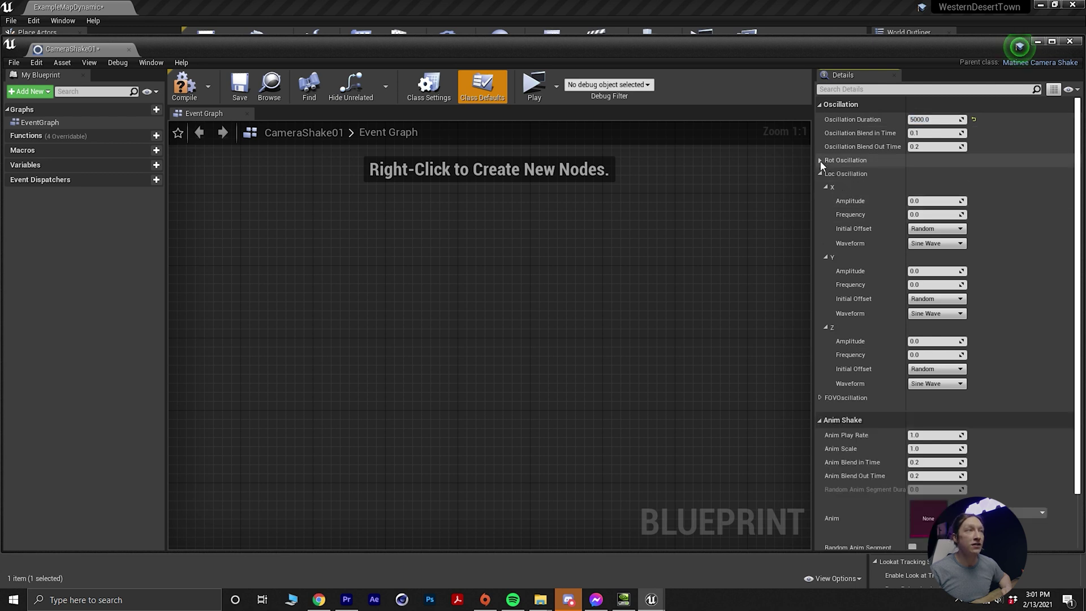
left_click(821, 173)
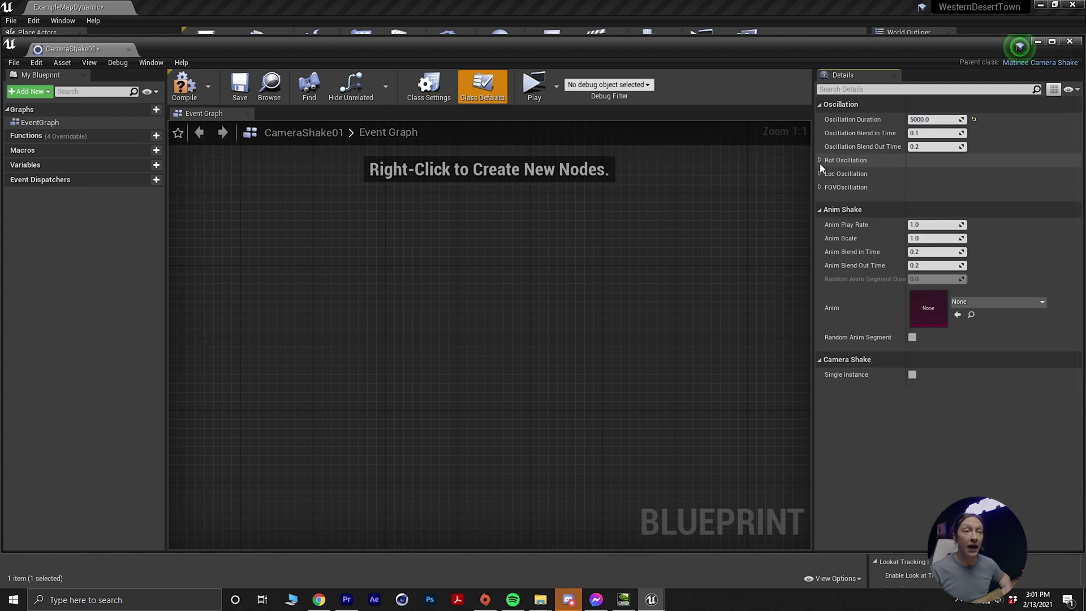
left_click(821, 161)
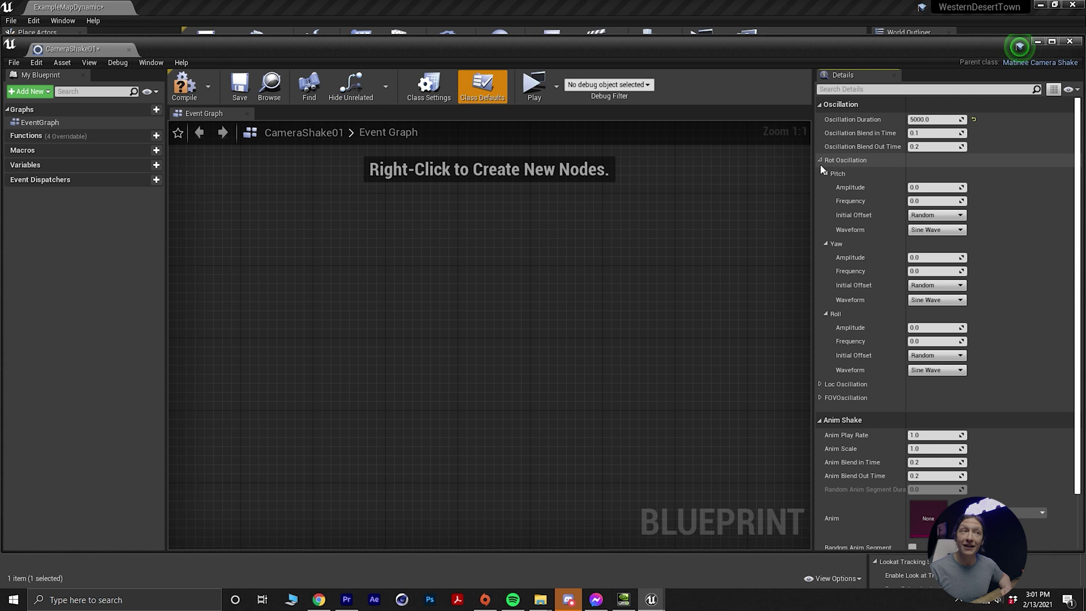
left_click(820, 384)
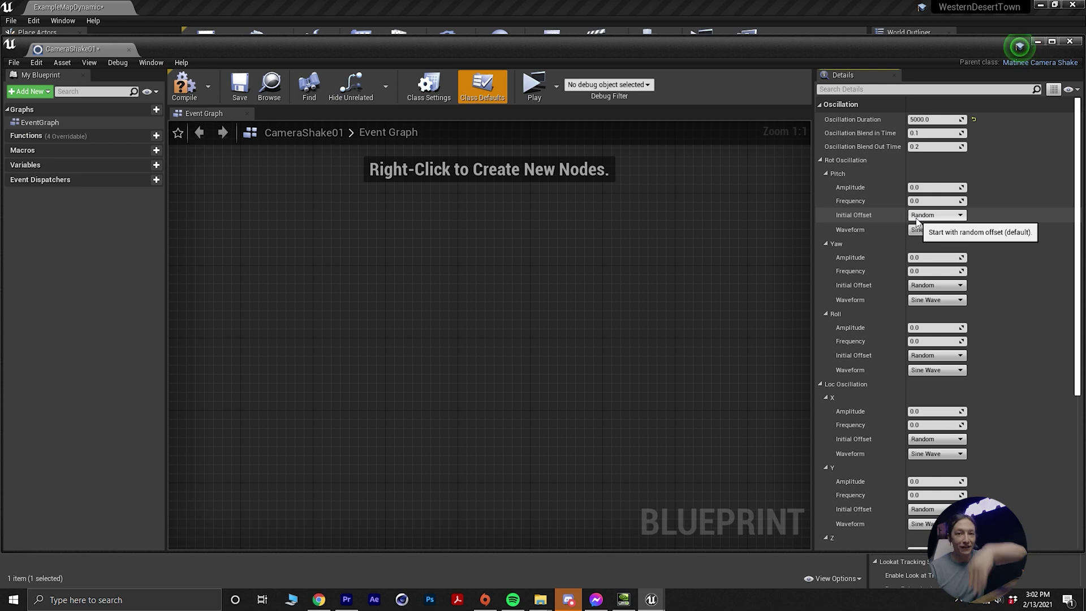
- Give the Pitch rotation oscillation an amplitude of 2, a frequency of 0.2 and a Perlin Noise waveform
left_click(918, 188)
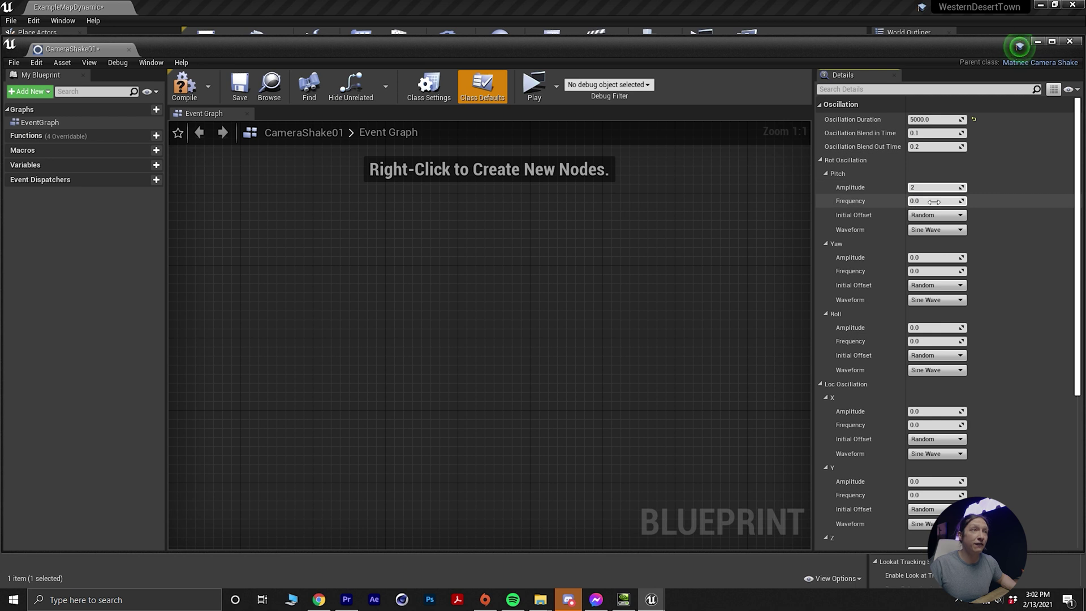
left_click(922, 203)
type(".2")
left_click(934, 230)
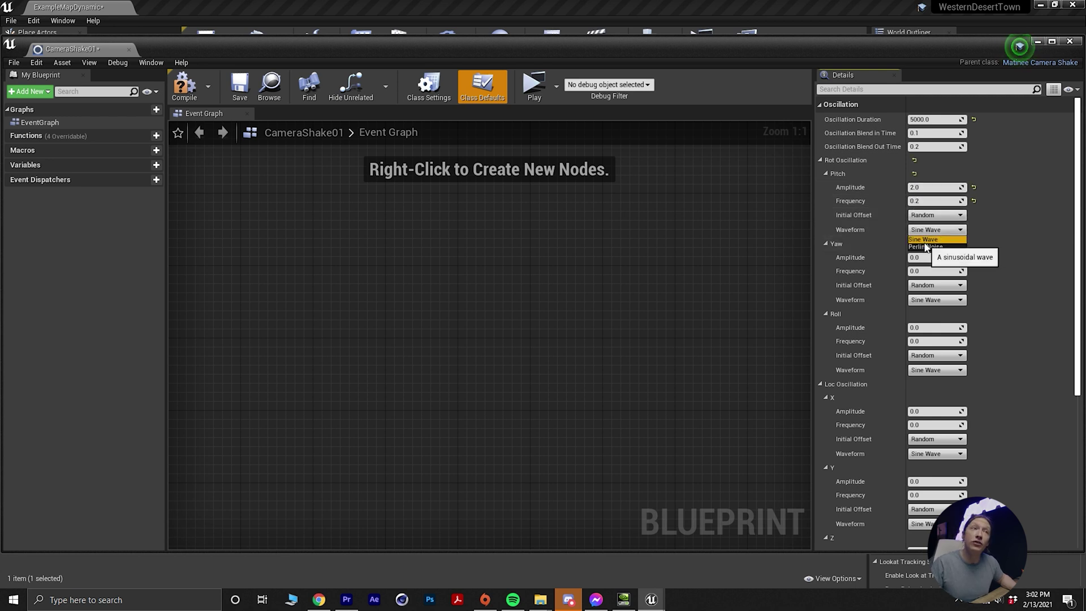
left_click(925, 247)
- Give the Yaw rotation oscillation an amplitude of 2, a frequency of 0.2 and a Perlin Noise waveform
left_click(921, 259)
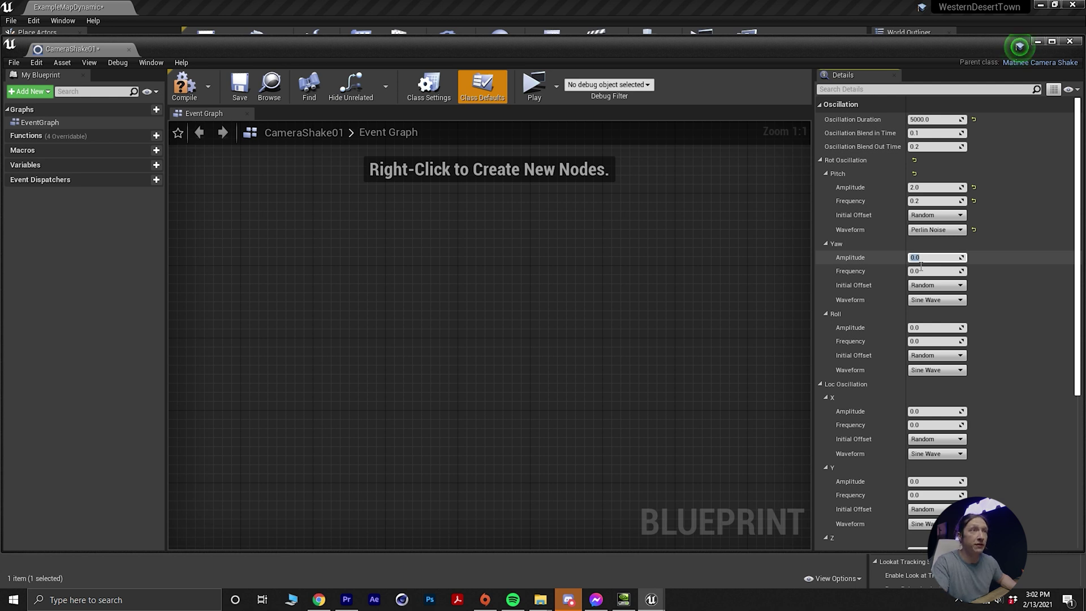
type("2")
left_click(921, 268)
left_click(933, 300)
left_click(926, 318)
- Give the Roll rotation oscillation an amplitude of 2, a frequency of 0.2 and a Perlin Noise waveform
left_click(931, 329)
type("2")
key("Tab")
type(".2")
left_click(934, 370)
left_click(928, 389)
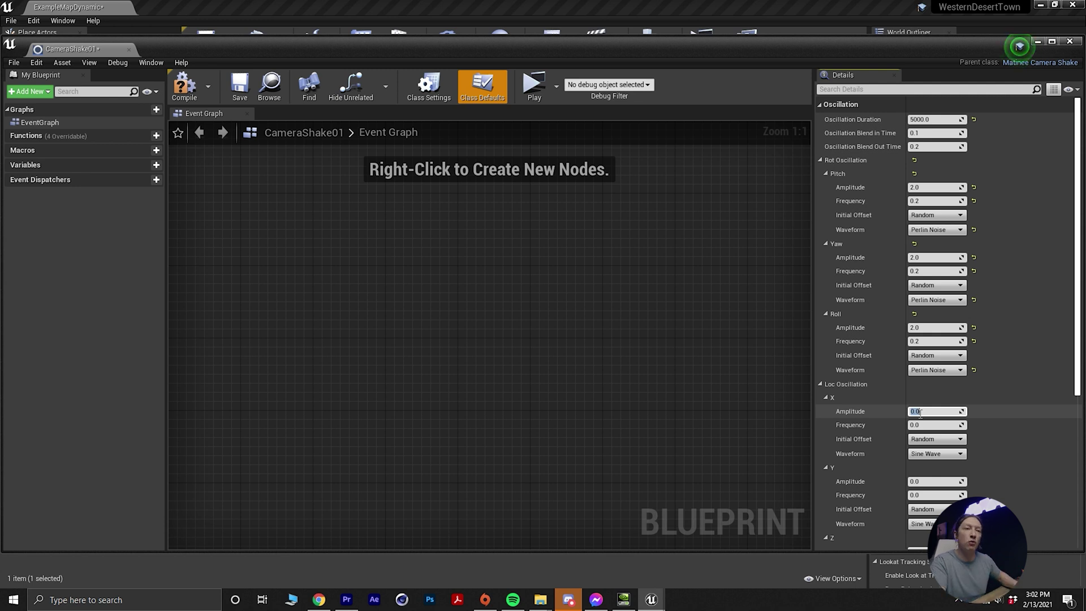
- Give the X location oscillation an amplitude of 5, a frequency of 0.2 and a Perlin Noise waveform
key("Tab")
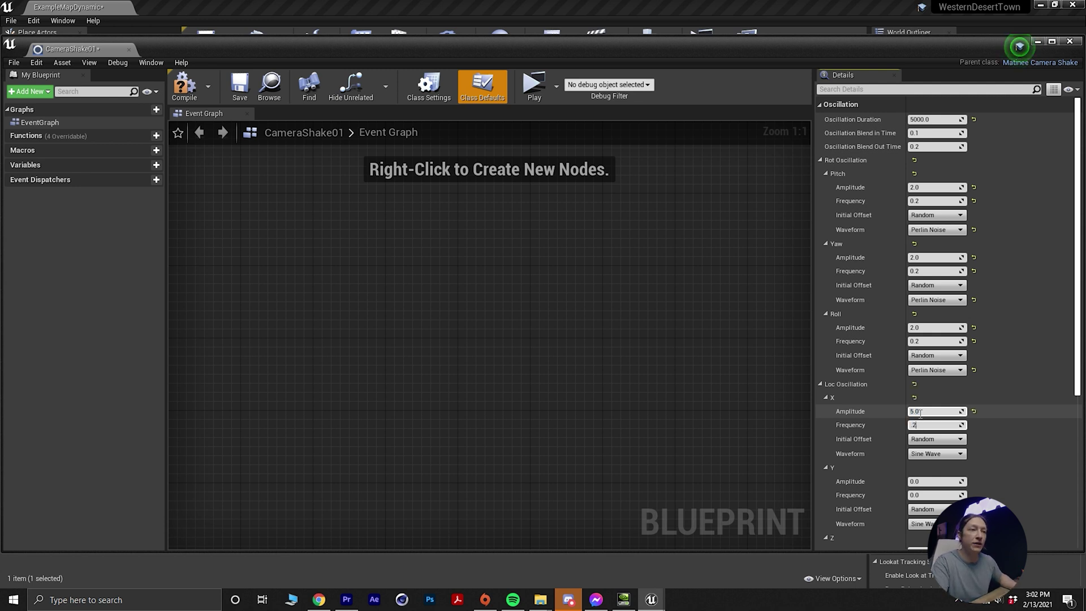
type(".2")
left_click(934, 454)
left_click(928, 472)
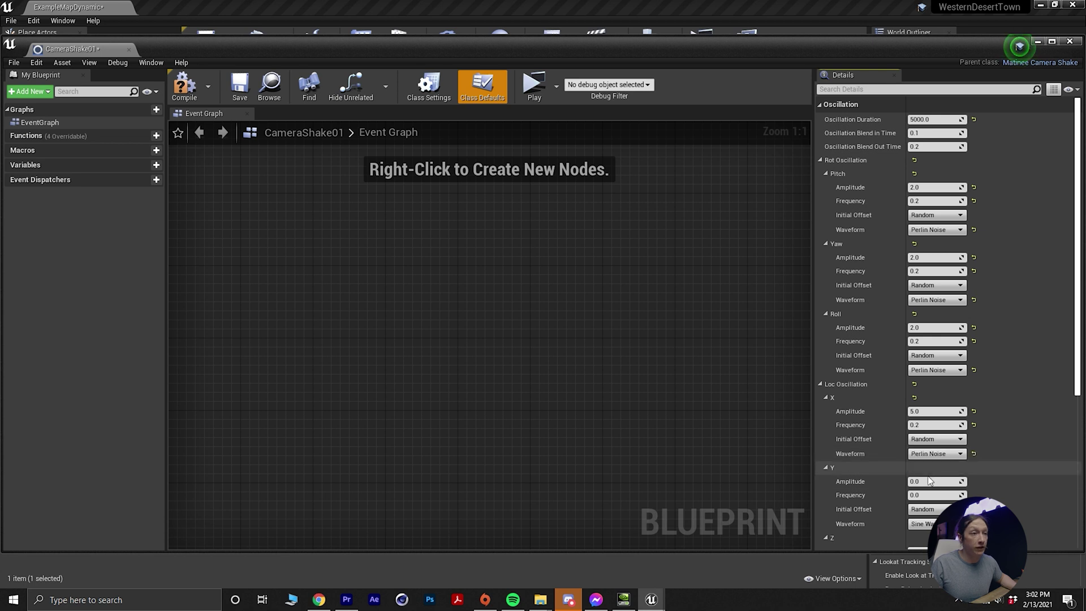
- Give the Y location oscillation an amplitude of 5, a frequency of 0.2 and a Perlin Noise waveform
left_click(934, 481)
type("5")
key("Tab")
type(".2")
key("Return")
left_click(928, 523)
left_click(925, 541)
- Give the Z location oscillation an amplitude of 5, a frequency of 0.2 and a Perlin Noise waveform, and compile the blueprint
scroll(926, 537, "down", 2)
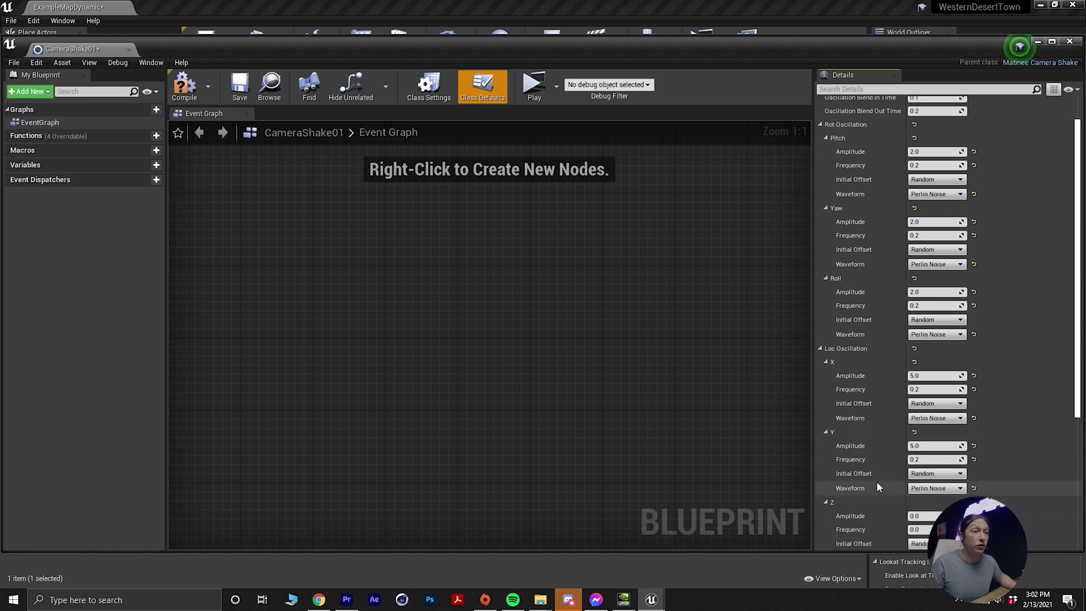
left_click(925, 516)
type("5")
key("Tab")
type(".2")
key("Return")
scroll(928, 520, "down", 2)
left_click(928, 522)
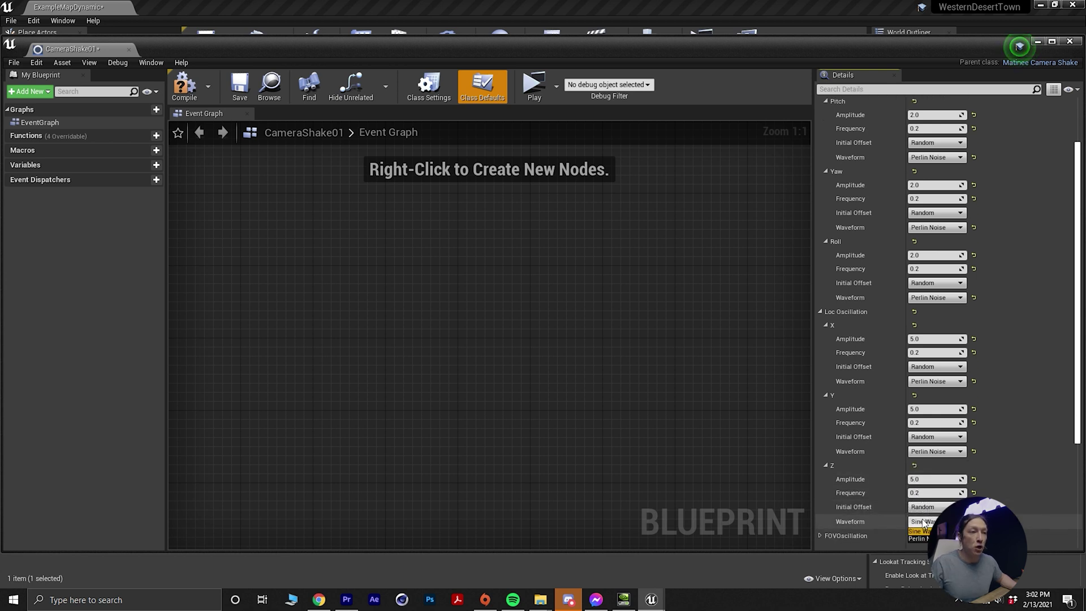
left_click(920, 539)
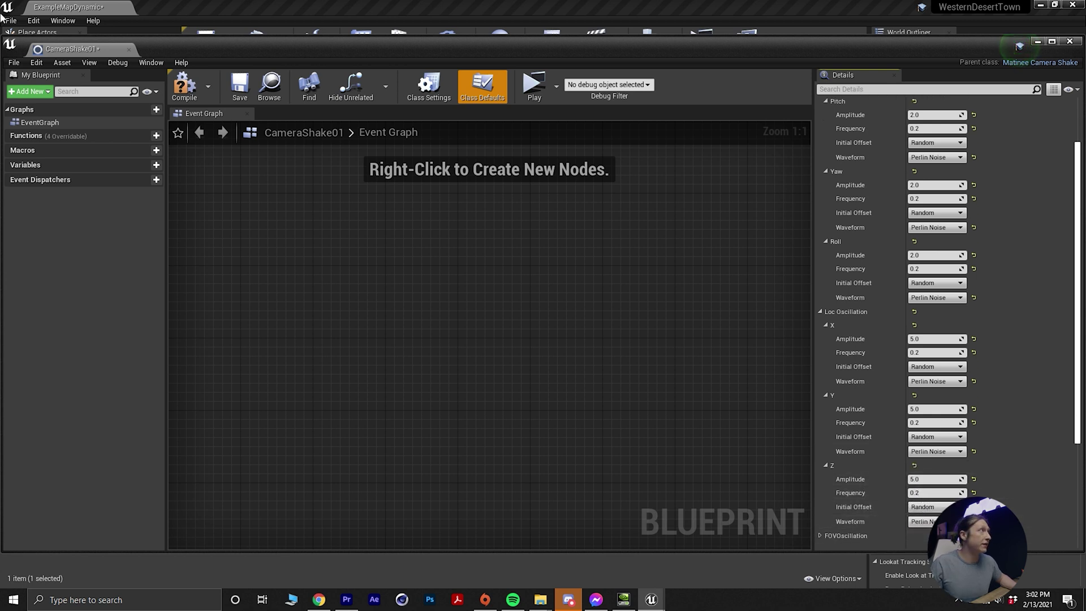
left_click(186, 88)
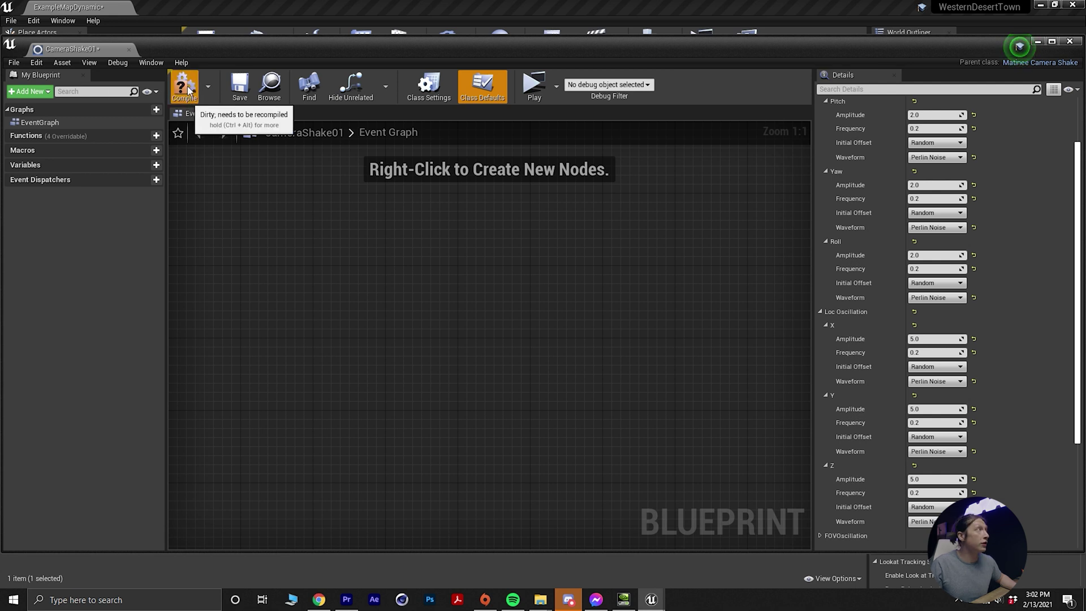
- Close the blueprint editor and add a Camera Shake track using CameraShake01 to the Cine Camera Actor at about frame 303
left_click(1070, 41)
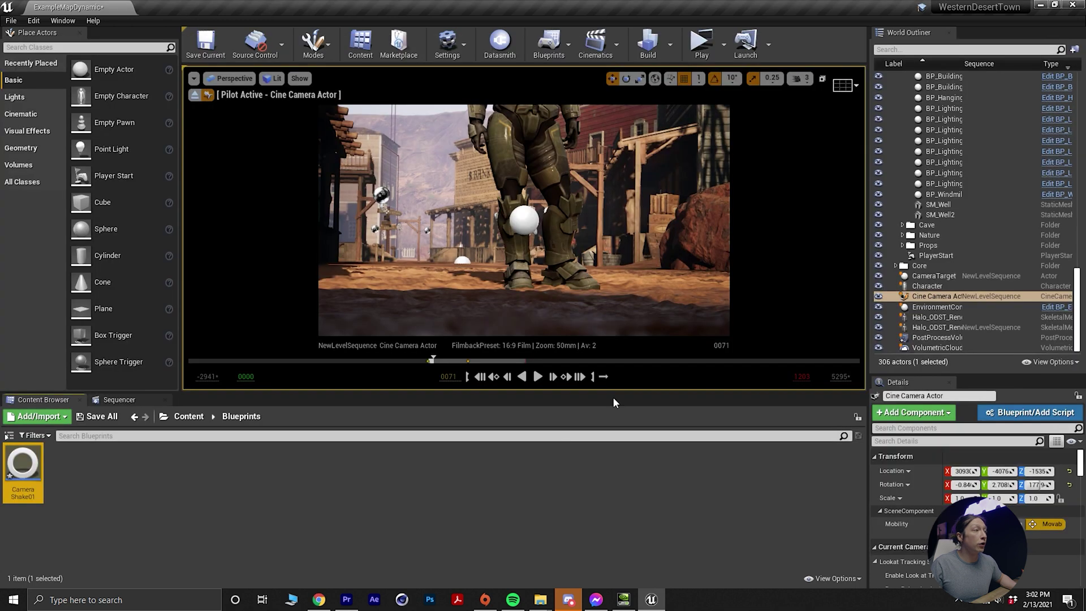
left_click(119, 400)
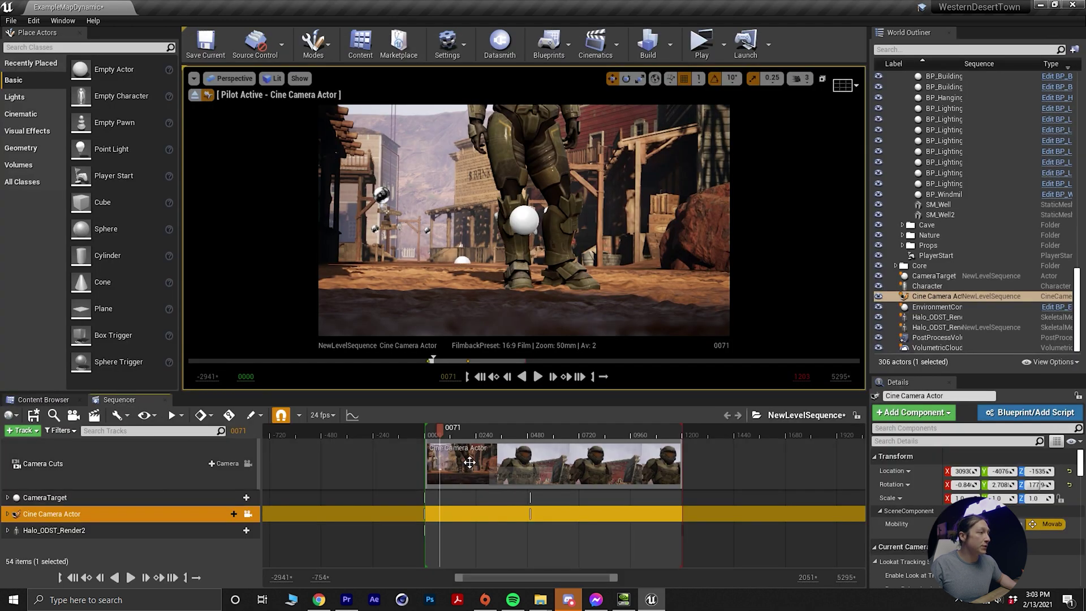
left_click_drag(442, 428, 490, 429)
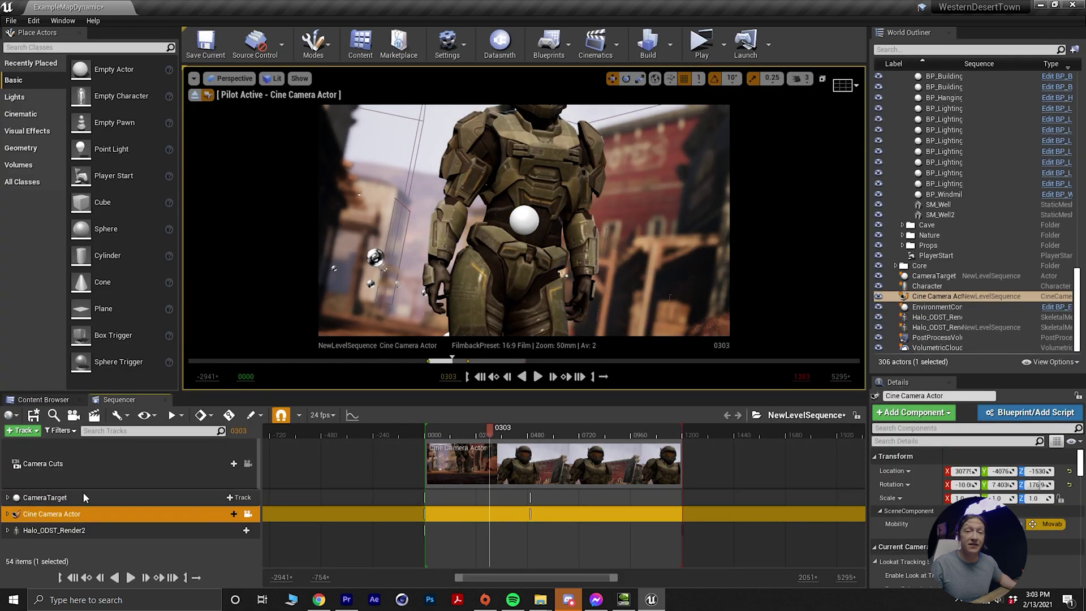
left_click(229, 513)
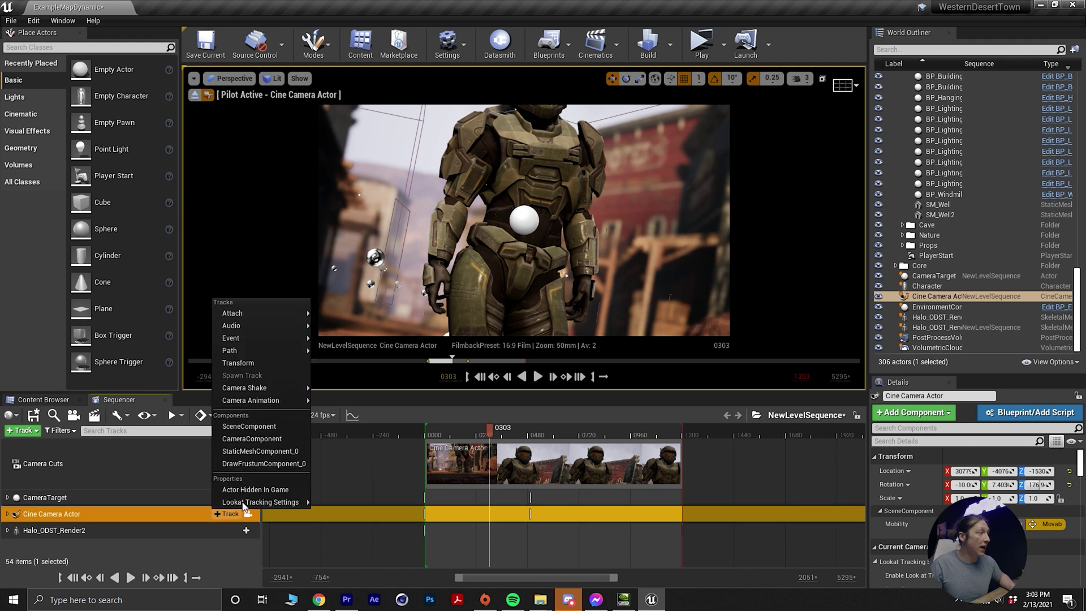
mouse_move(255, 389)
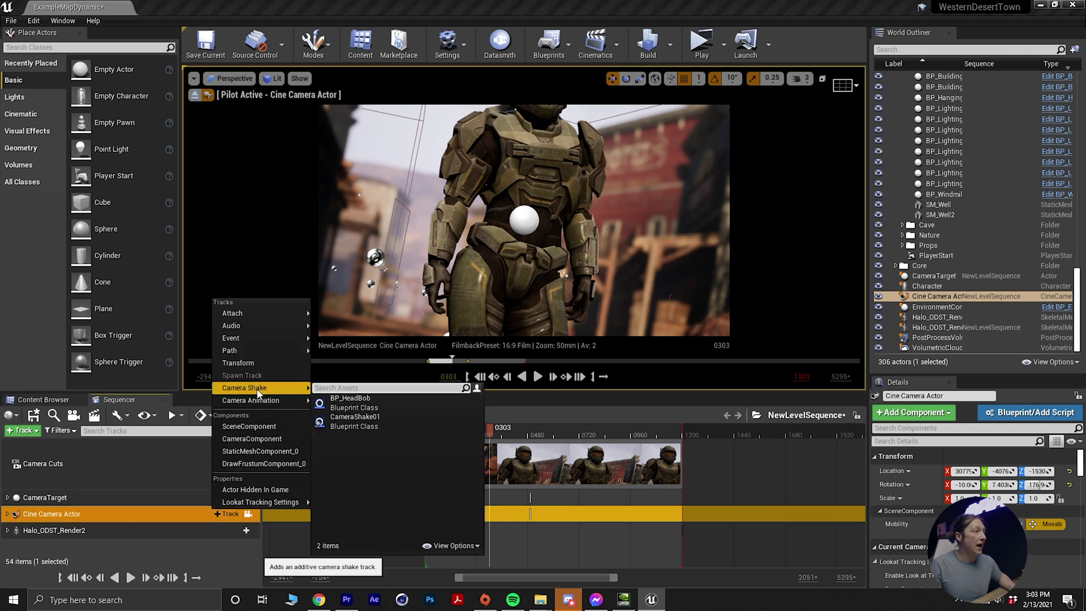
left_click(358, 427)
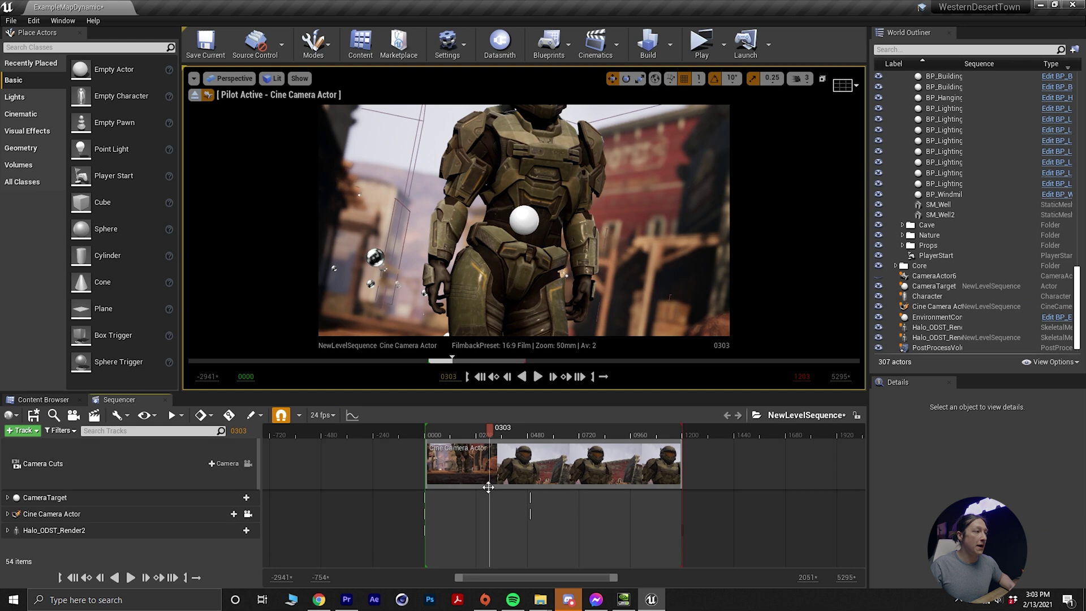
- Play the sequence from near its start to preview the camera shake, and stop at about frame 316
left_click(437, 429)
key("space")
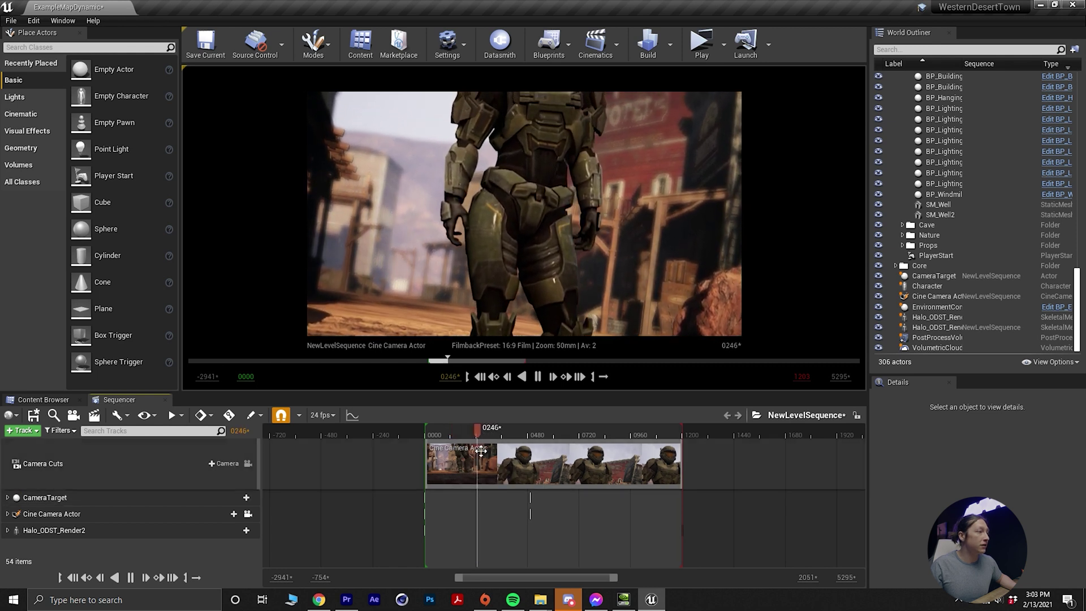
left_click(492, 435)
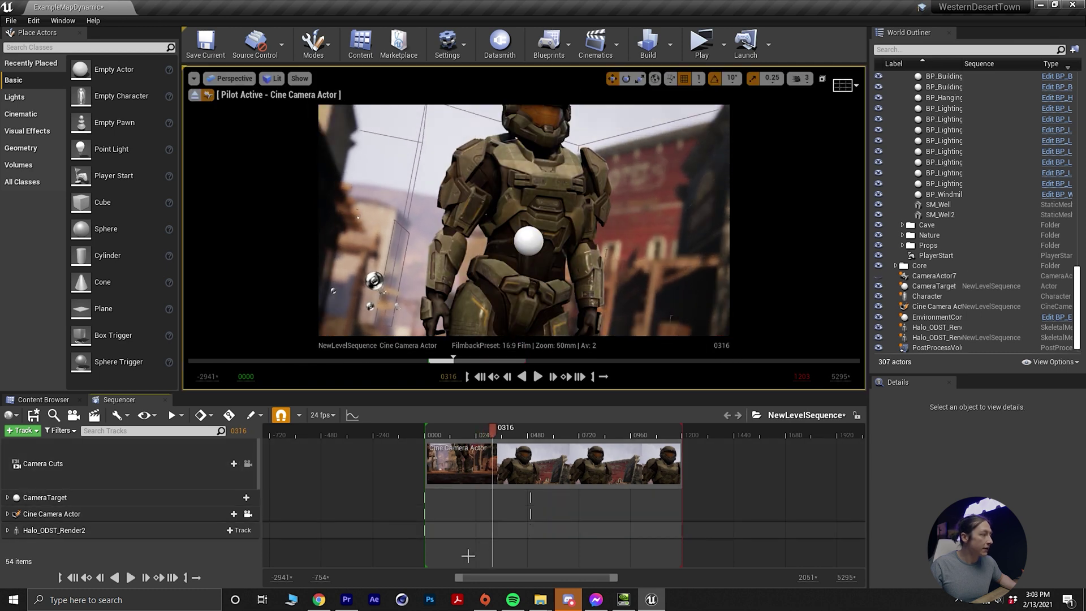
- Stretch the Cine Camera Actor's camera shake section past both ends of the sequence, and play it back from about frame 8
left_click(8, 515)
left_click(8, 514)
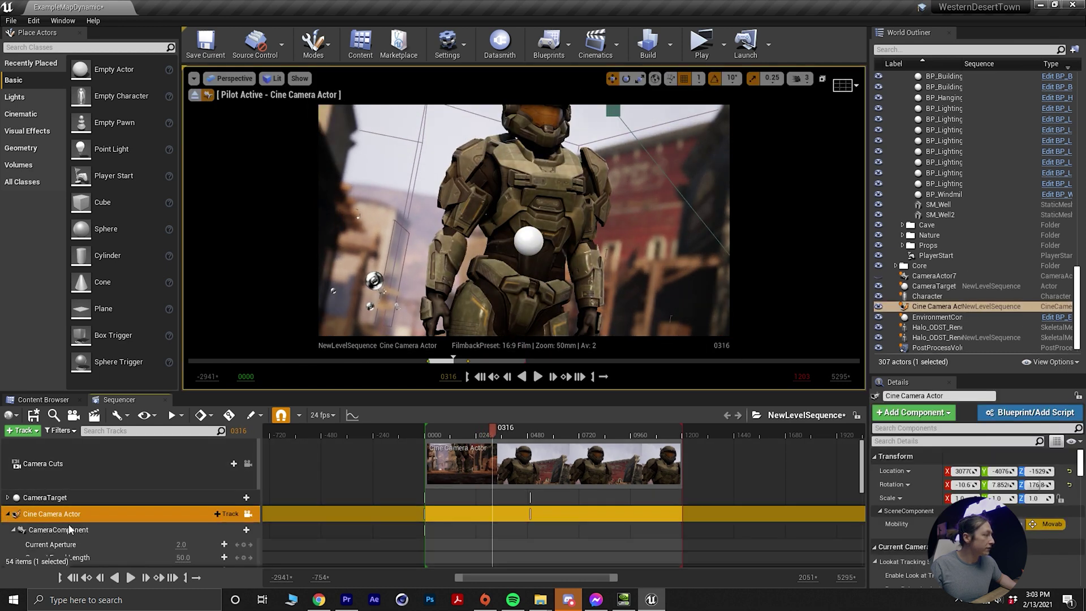
scroll(70, 529, "down", 3)
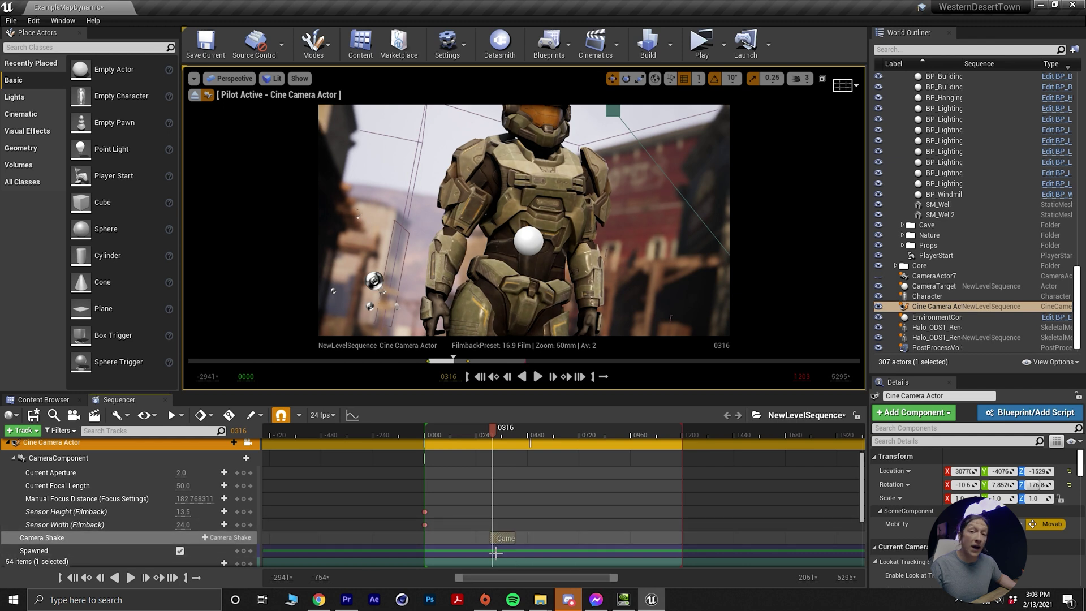
left_click_drag(499, 541, 387, 540)
left_click_drag(519, 543, 716, 540)
left_click_drag(456, 428, 430, 437)
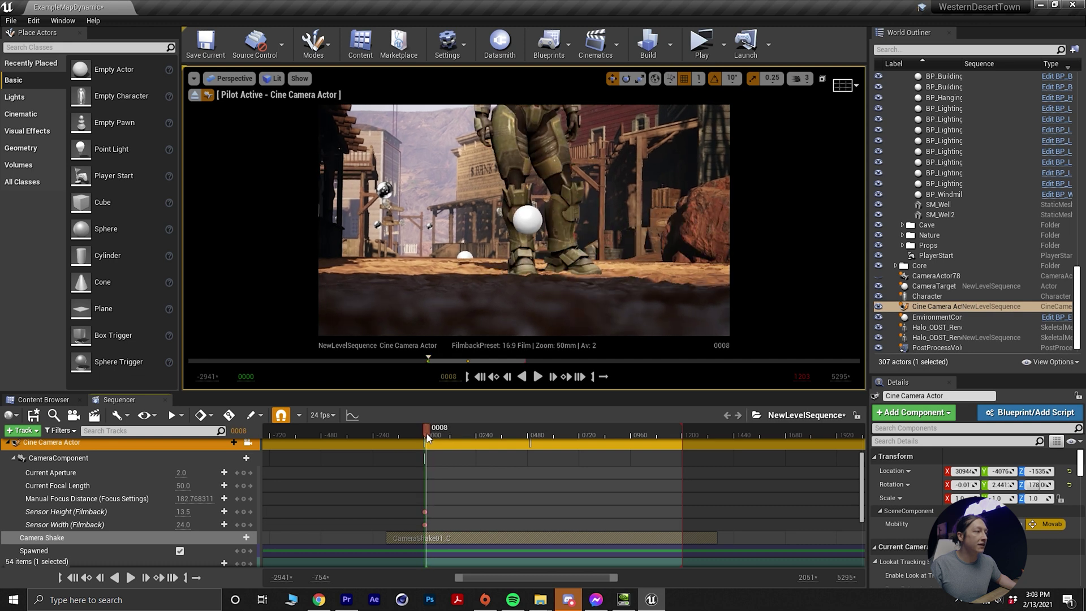
left_click(538, 376)
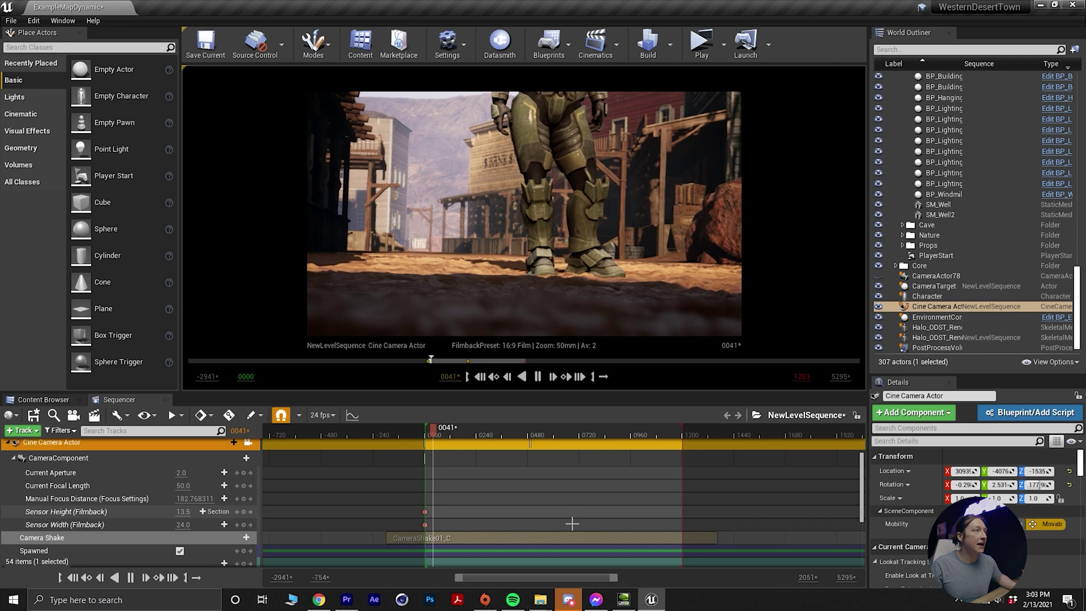